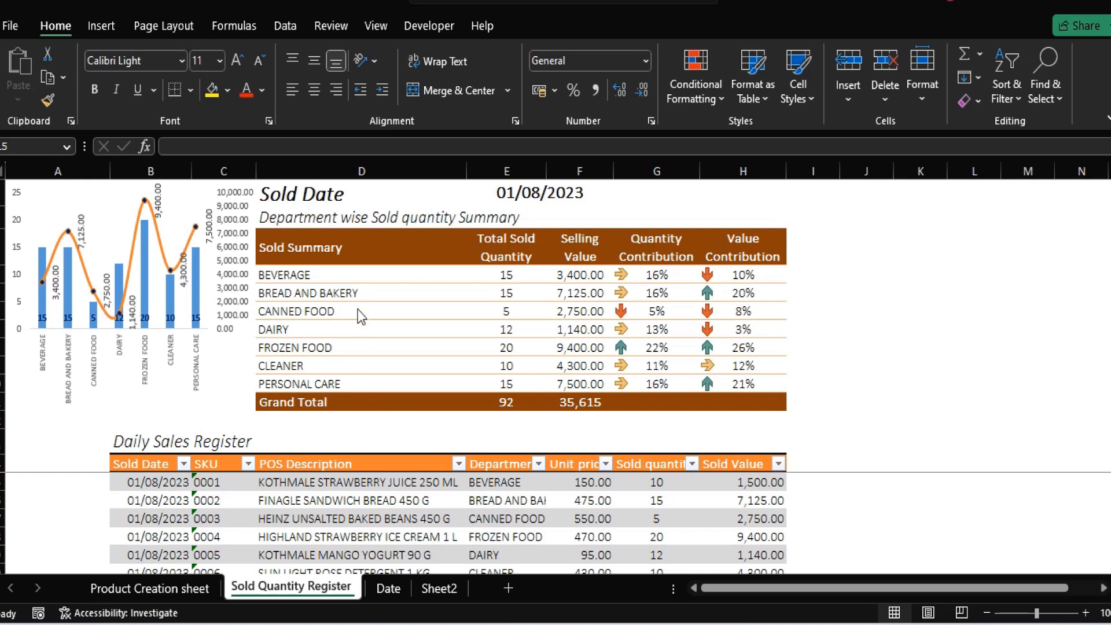
# Insert a 2-D pie chart from the department names and the Quantity Contribution column of the Sold Summary table, headers included
pyautogui.click(333, 239)
pyautogui.click(333, 239)
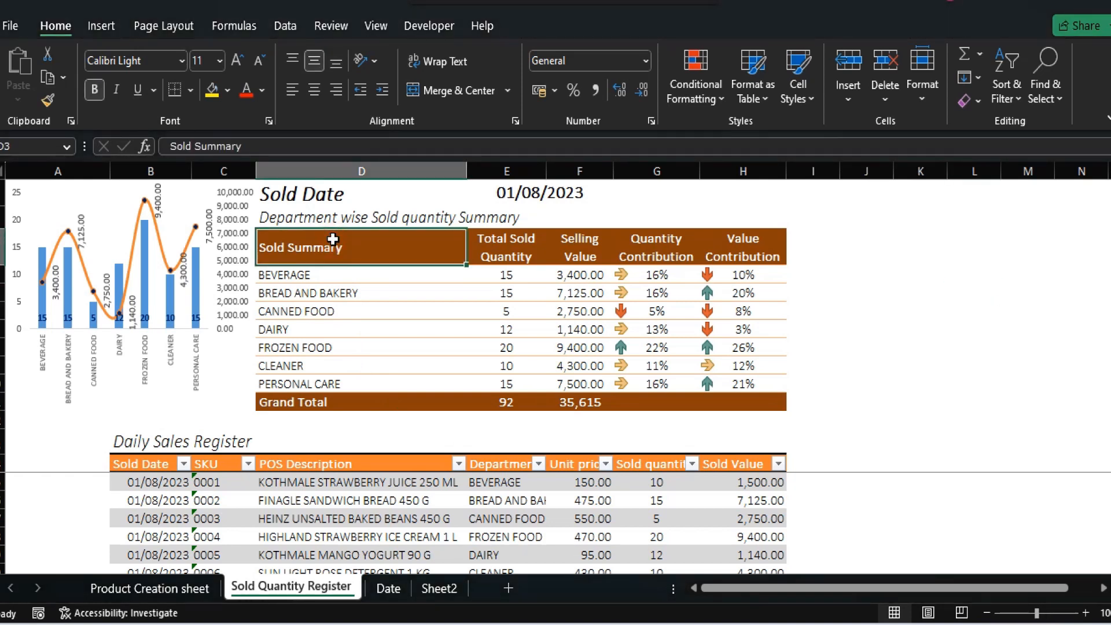
pyautogui.hotkey('shift', 'Down')
pyautogui.hotkey('shift', 'Down')
pyautogui.hotkey('shift', 'Down')
pyautogui.hotkey('shift', 'Down')
pyautogui.hotkey('shift', 'Down')
pyautogui.hotkey('shift', 'Down')
pyautogui.hotkey('shift', 'Down')
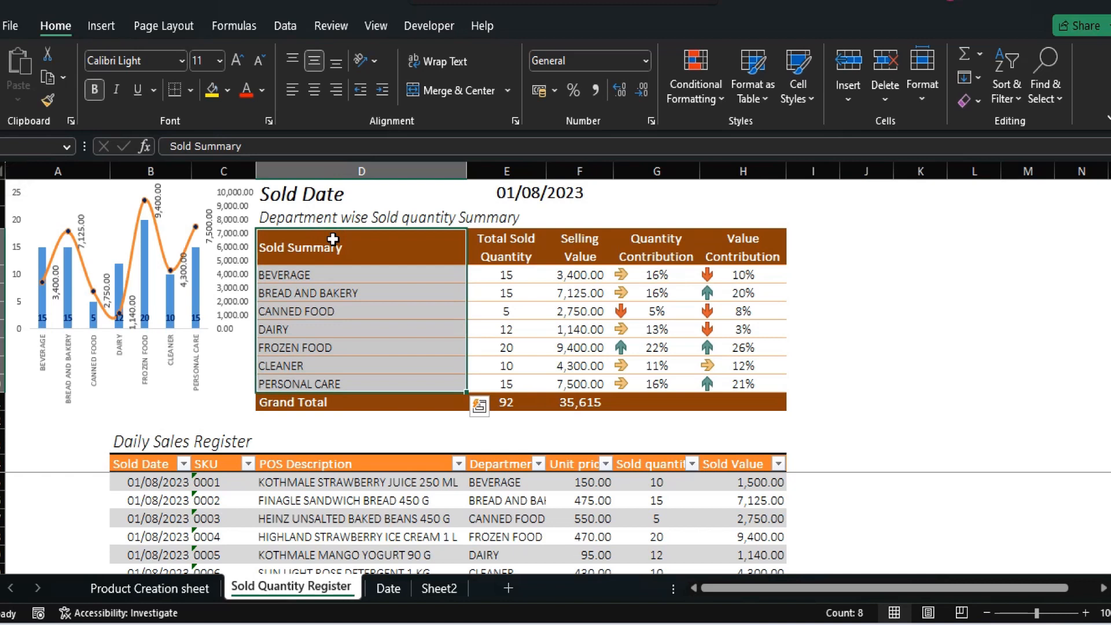
pyautogui.click(660, 246)
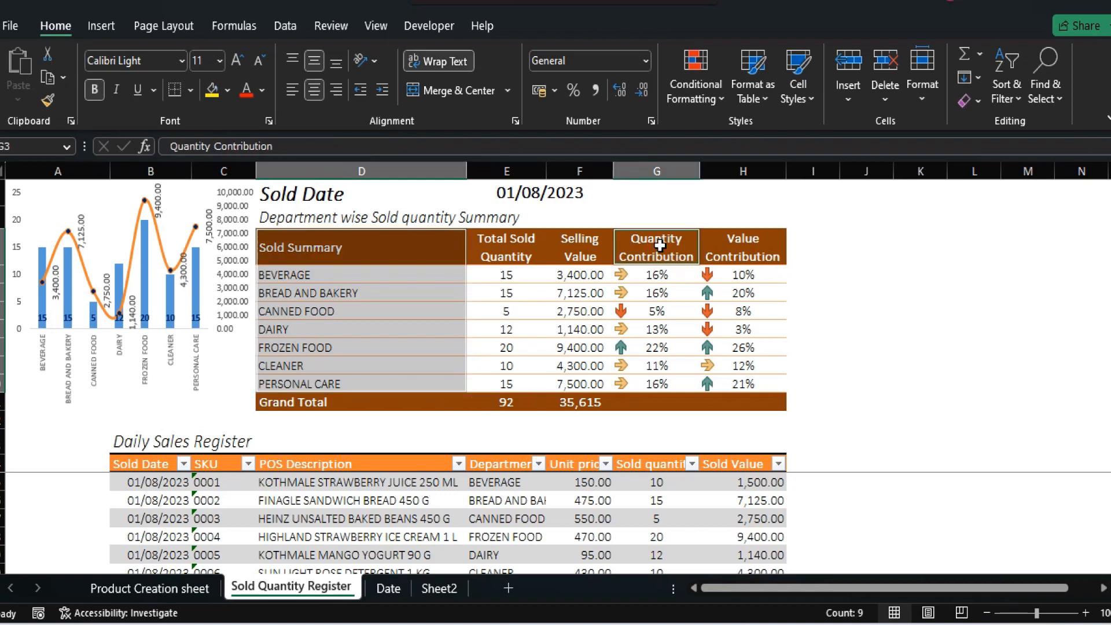
pyautogui.hotkey('shift', 'Down')
pyautogui.hotkey('shift', 'Down')
pyautogui.hotkey('shift', 'Down')
pyautogui.hotkey('shift', 'Down')
pyautogui.hotkey('shift', 'Down')
pyautogui.hotkey('shift', 'Down')
pyautogui.hotkey('shift', 'Down')
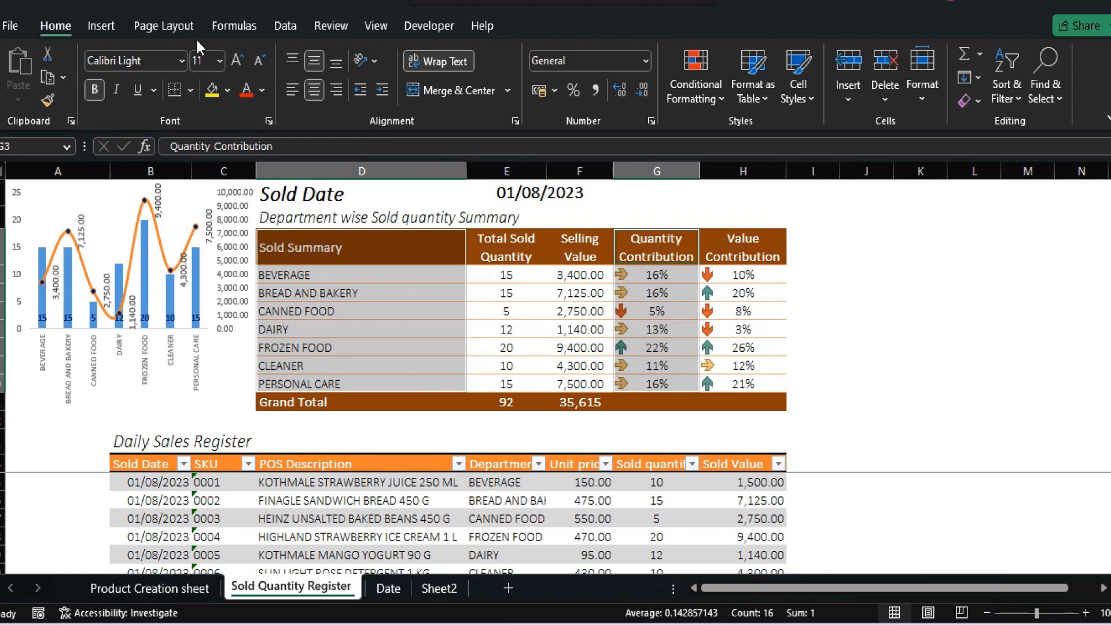
pyautogui.click(97, 35)
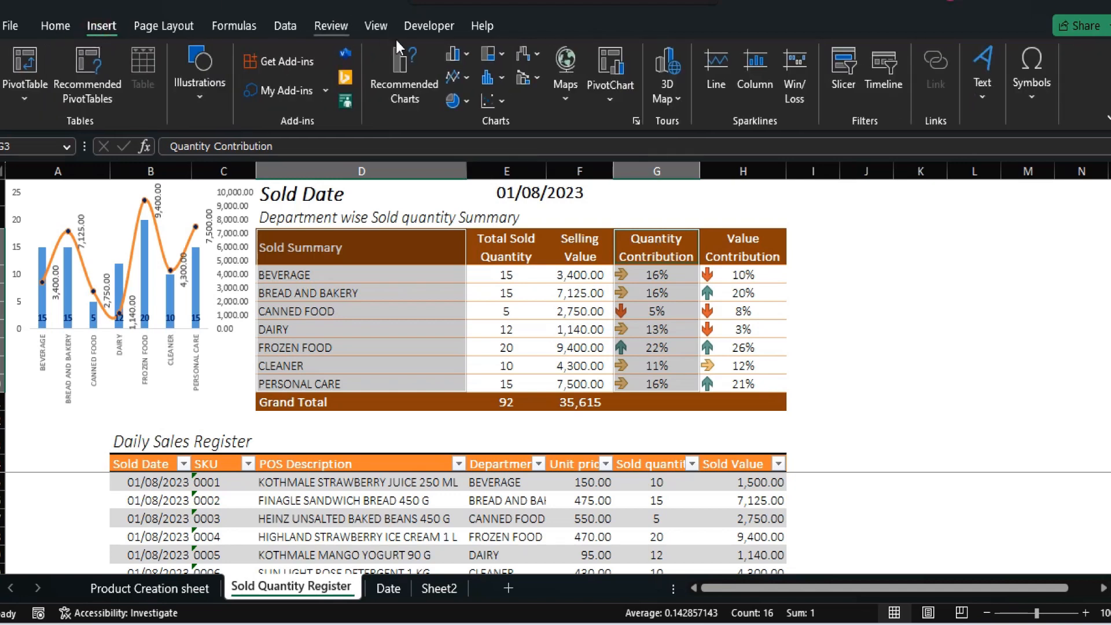
pyautogui.click(455, 101)
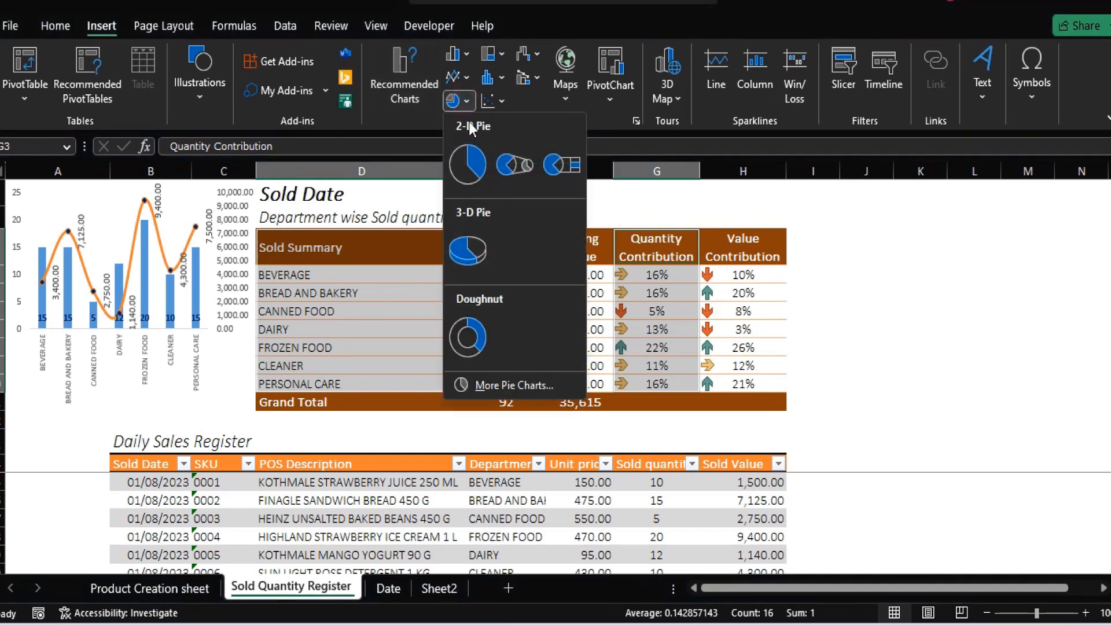
pyautogui.click(469, 165)
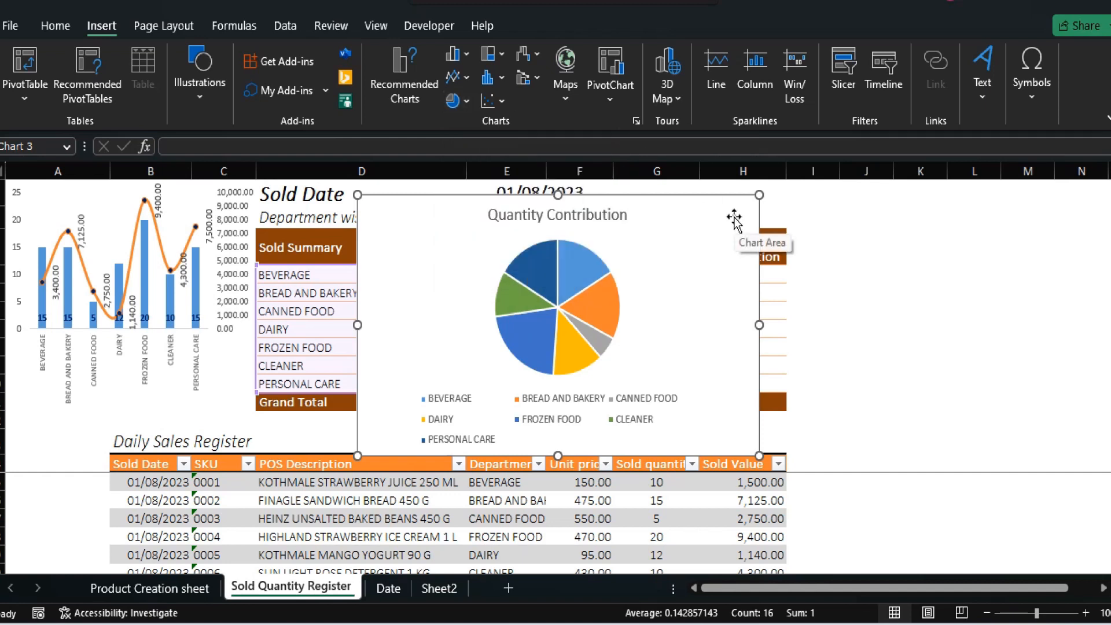
# Delete the legend from the Quantity Contribution pie chart and make the chart narrower
pyautogui.click(608, 412)
pyautogui.press('Delete')
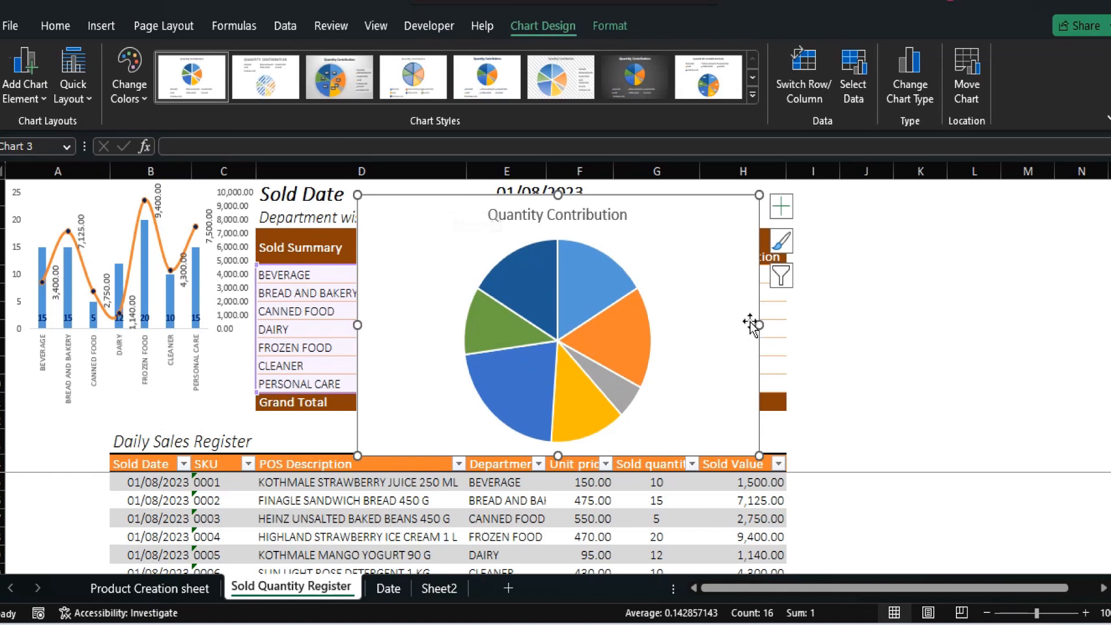
pyautogui.moveTo(752, 322); pyautogui.dragTo(661, 324)
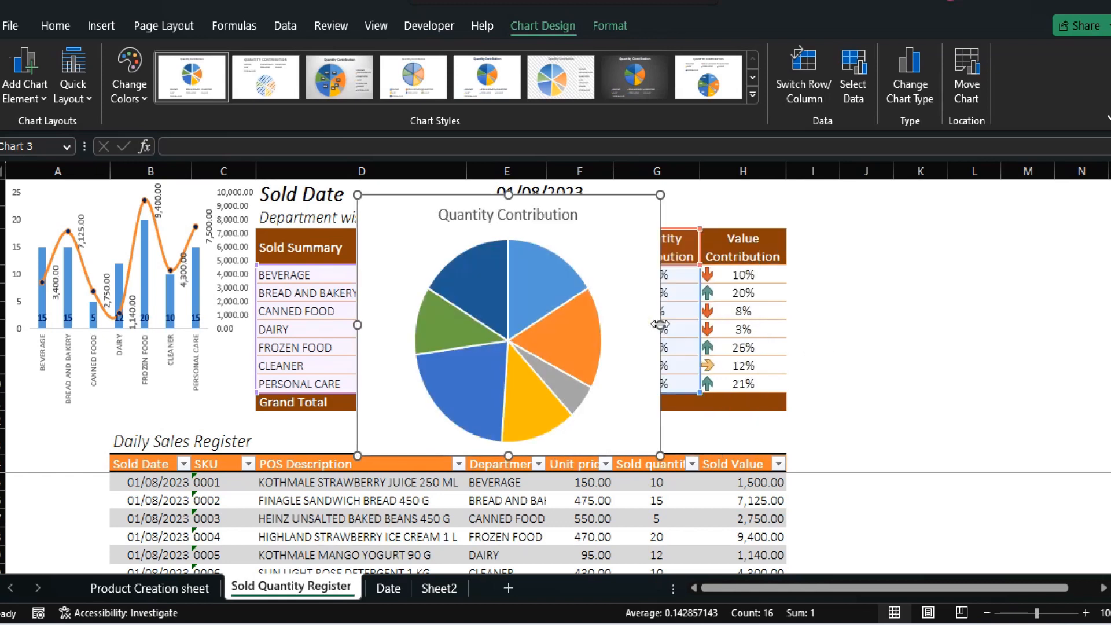
# Format the pie chart's title in Calibri Light (Headings), size 11, italic
pyautogui.click(534, 214)
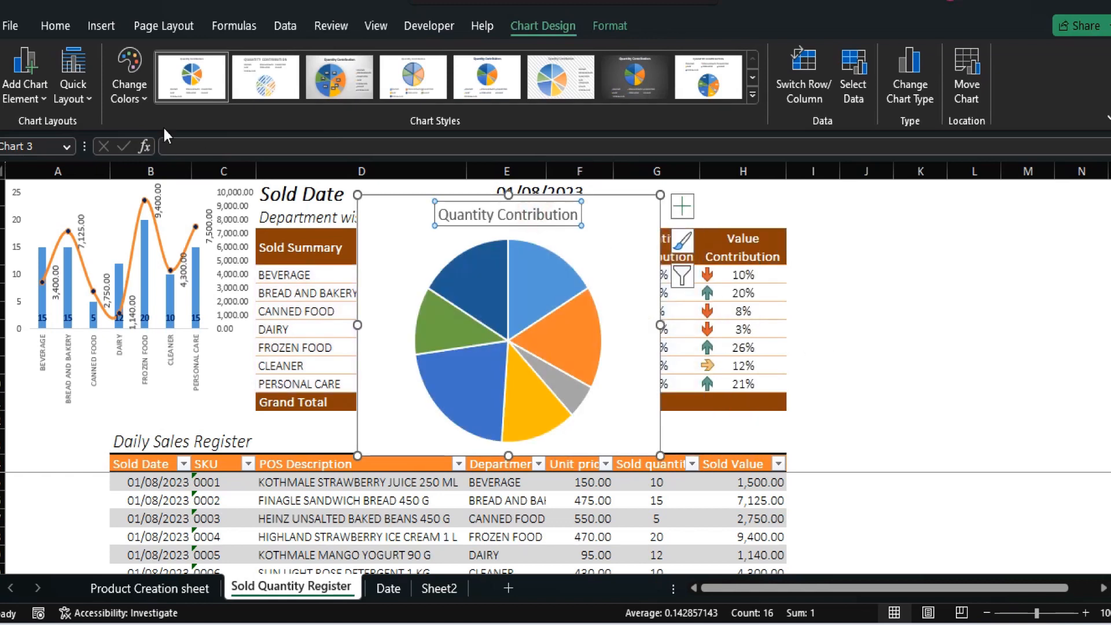
pyautogui.click(58, 27)
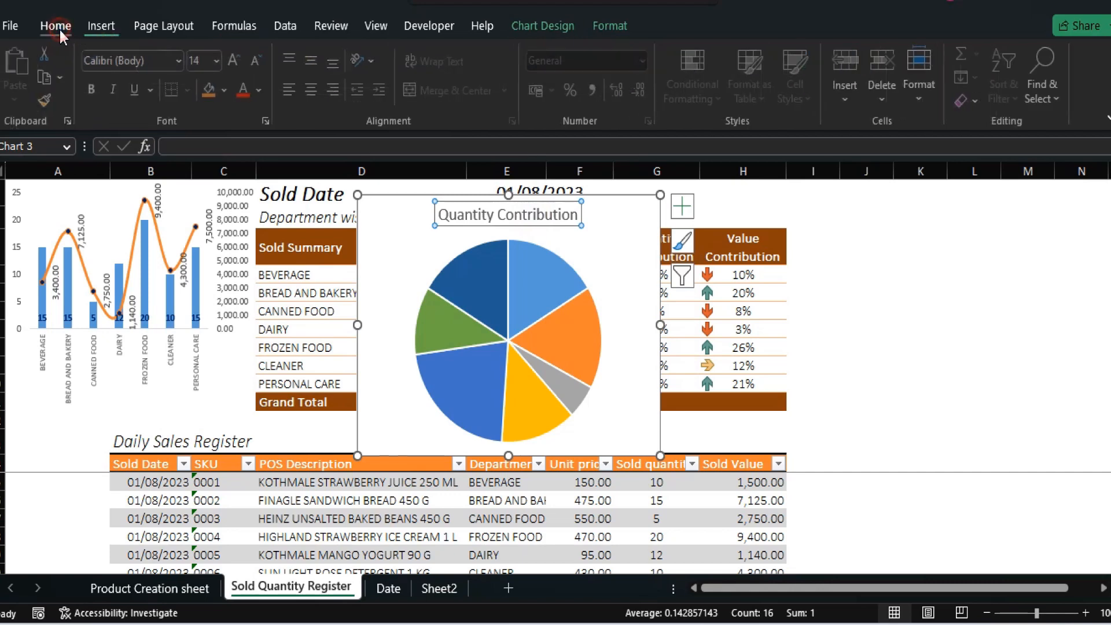
pyautogui.click(258, 60)
pyautogui.click(259, 60)
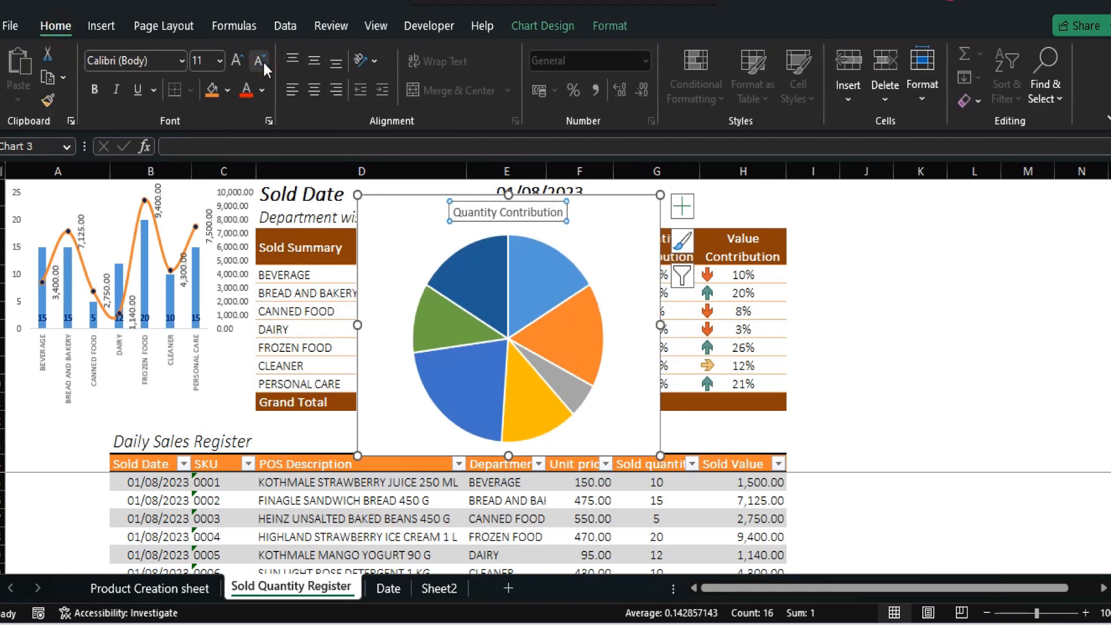
pyautogui.click(181, 60)
pyautogui.click(148, 109)
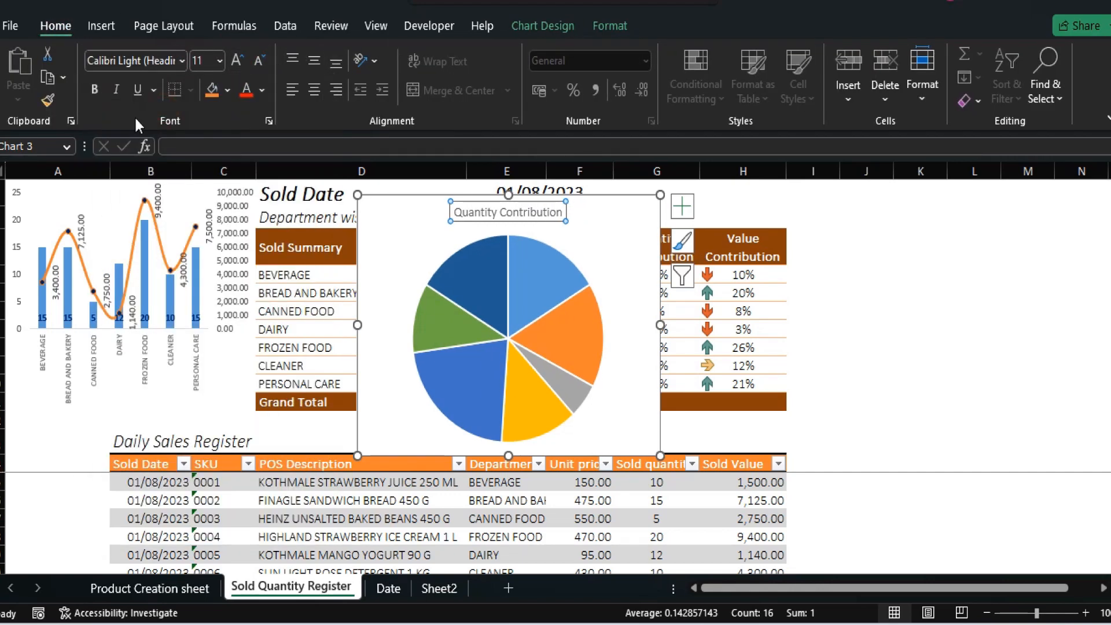
pyautogui.click(116, 95)
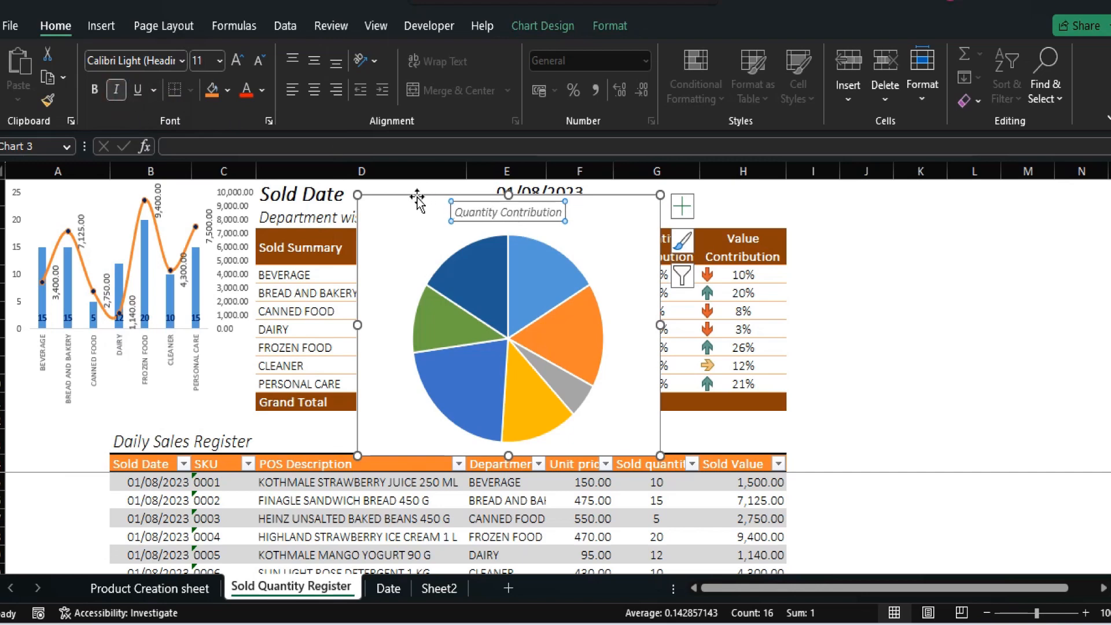
# Place the pie chart beside the Value Contribution column of the summary table and remove its outline
pyautogui.moveTo(416, 200); pyautogui.dragTo(849, 184)
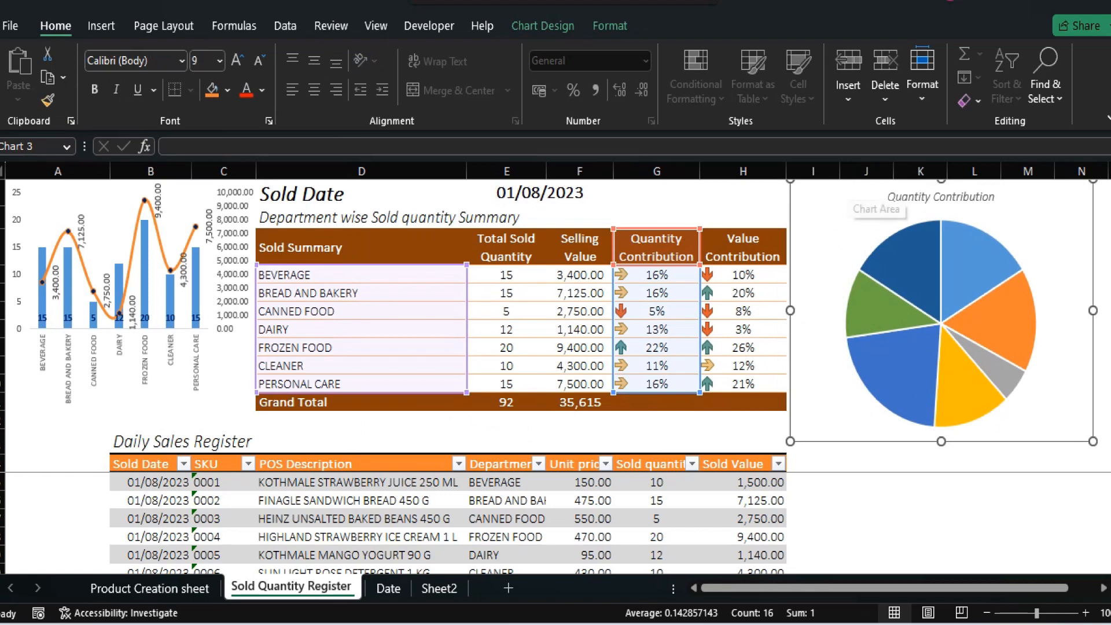
pyautogui.click(615, 24)
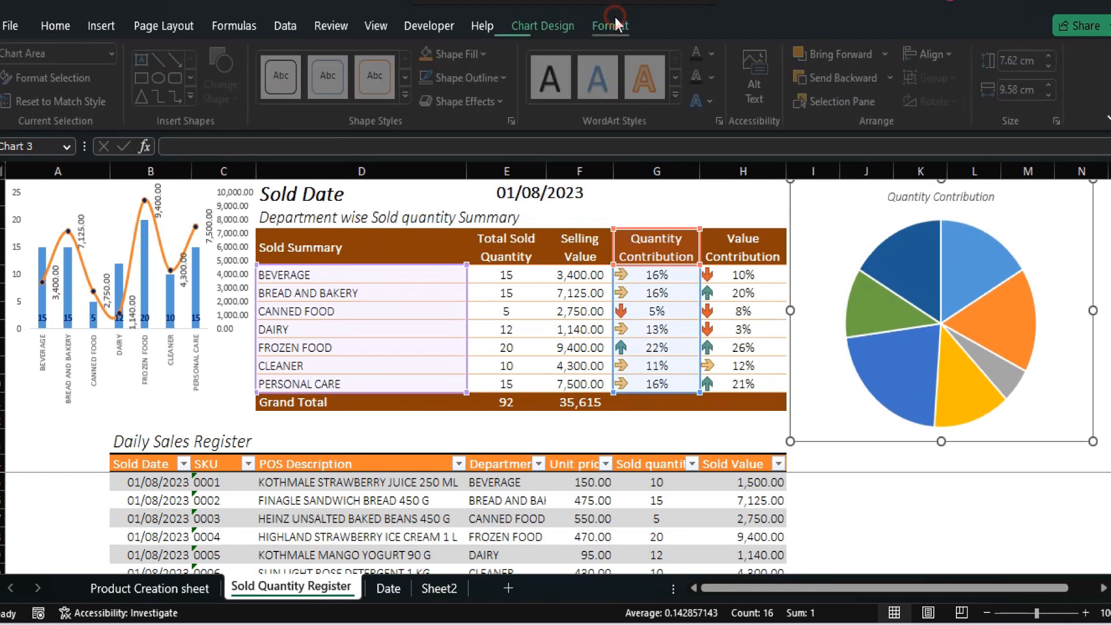
pyautogui.click(475, 82)
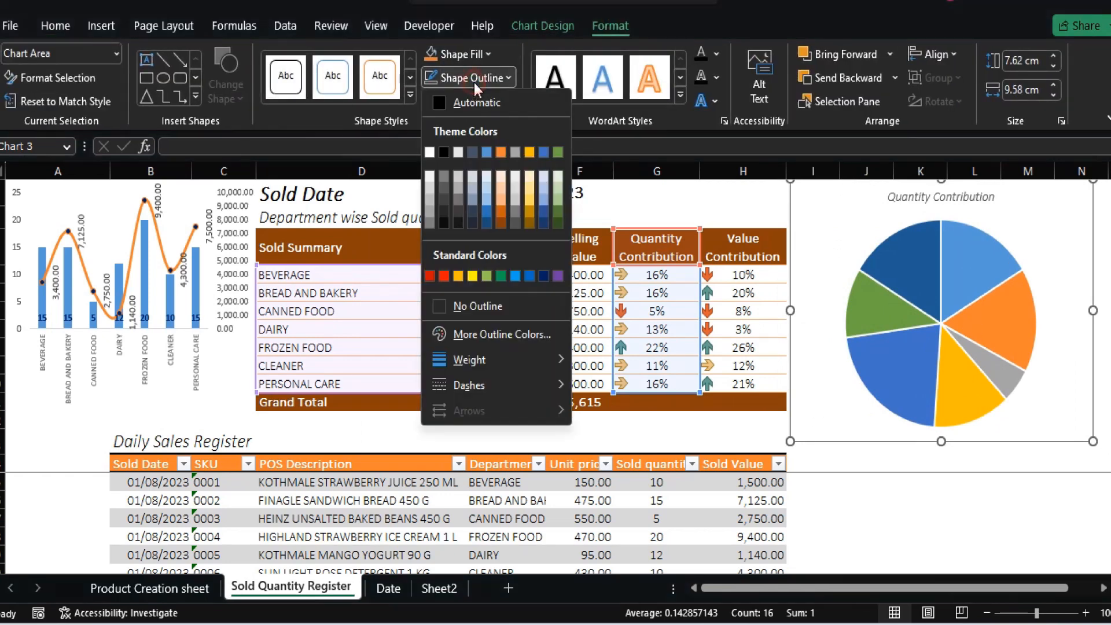
pyautogui.click(470, 306)
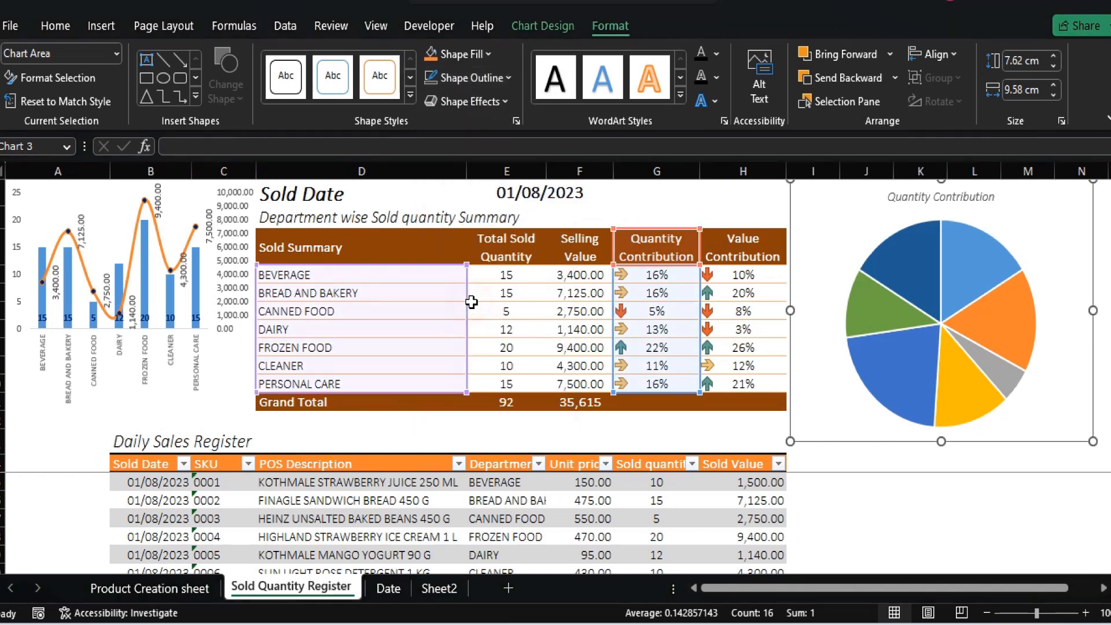
pyautogui.click(925, 468)
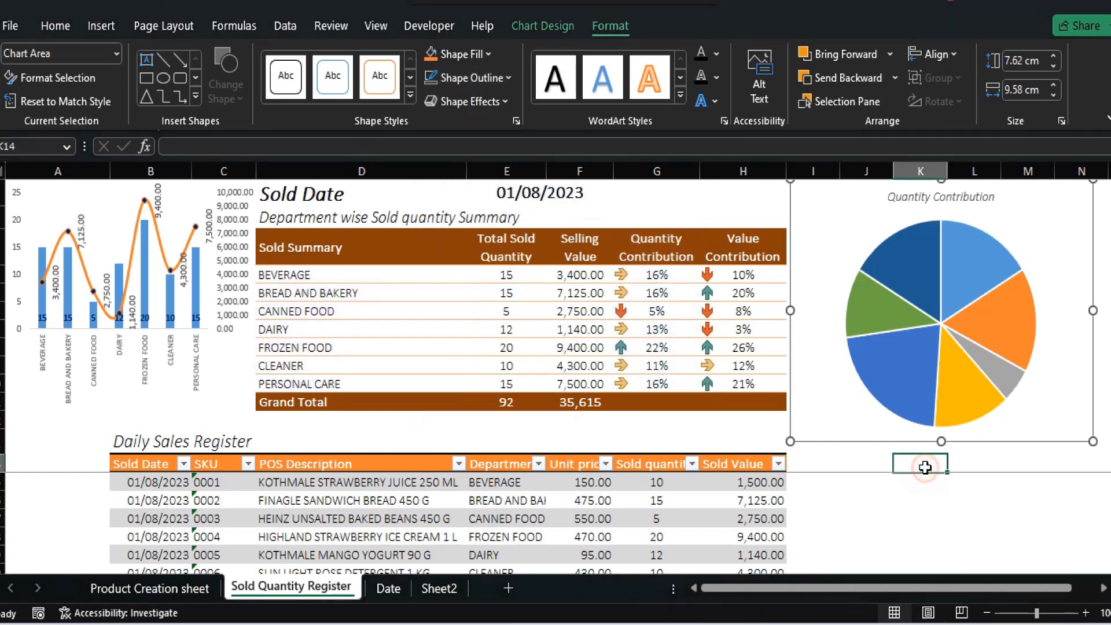
# Shrink the pie's plot area slightly from its upper-left corner
pyautogui.click(854, 254)
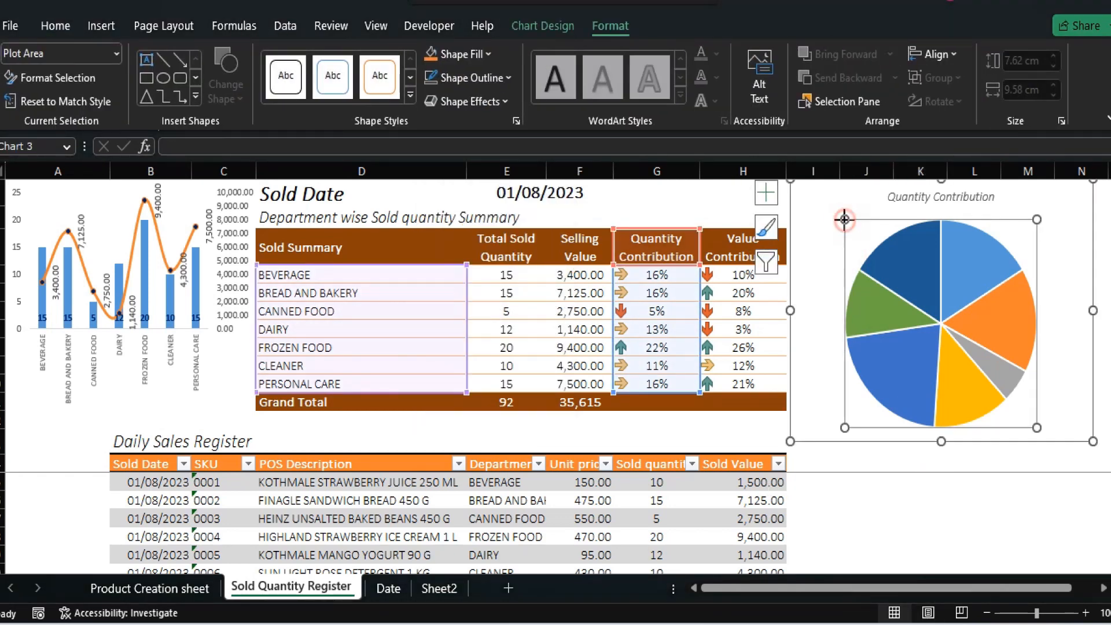
pyautogui.moveTo(845, 221); pyautogui.dragTo(863, 239)
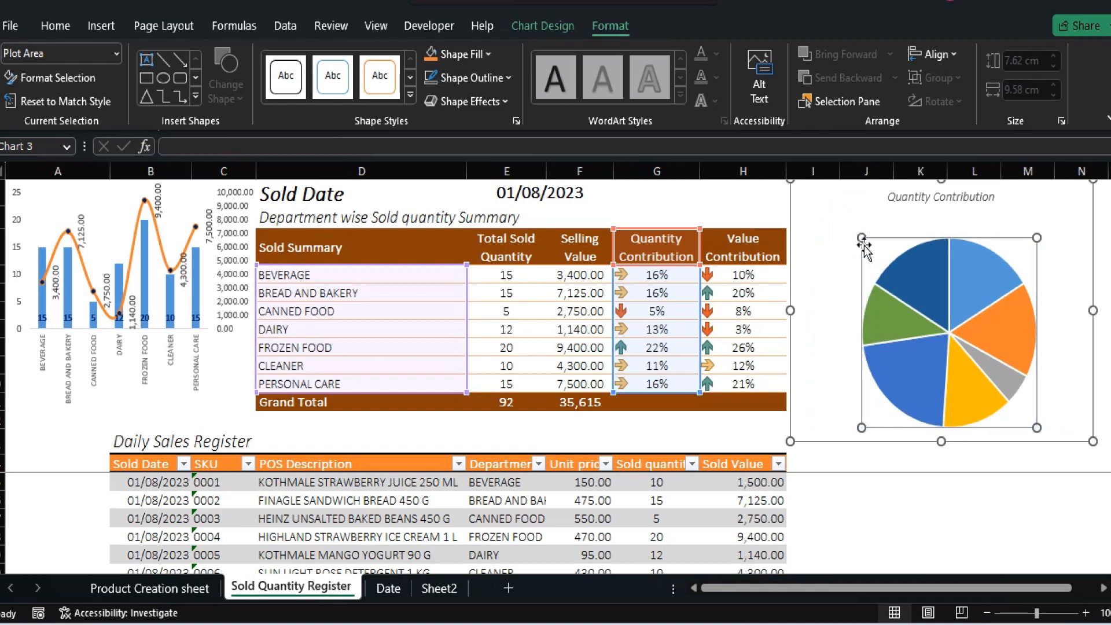
pyautogui.click(981, 244)
pyautogui.moveTo(980, 233); pyautogui.dragTo(980, 234)
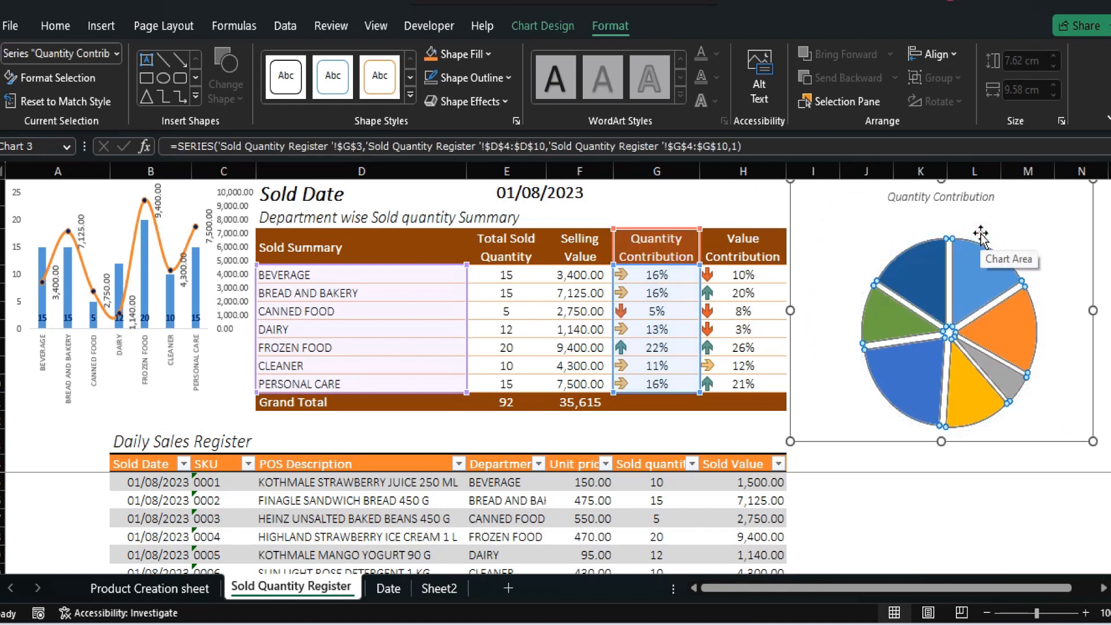
pyautogui.hotkey('ctrl', 'z')
pyautogui.click(978, 235)
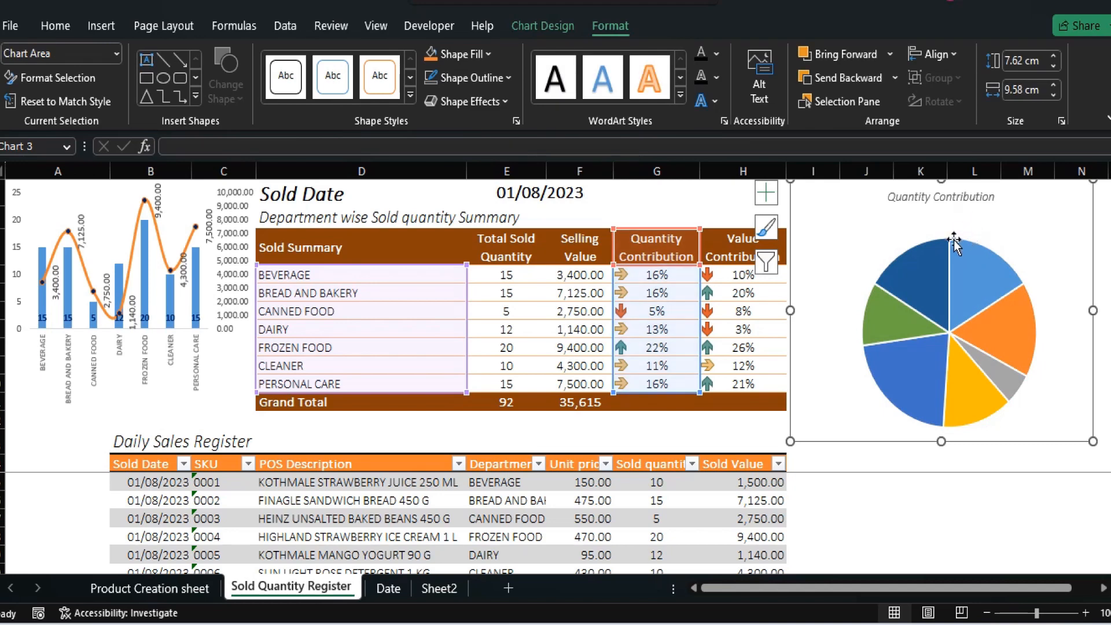
# Move the pie higher inside the chart area and put the chart title in the chart's upper-right corner
pyautogui.click(932, 235)
pyautogui.click(906, 237)
pyautogui.click(890, 239)
pyautogui.moveTo(890, 239); pyautogui.dragTo(1042, 196)
pyautogui.click(920, 206)
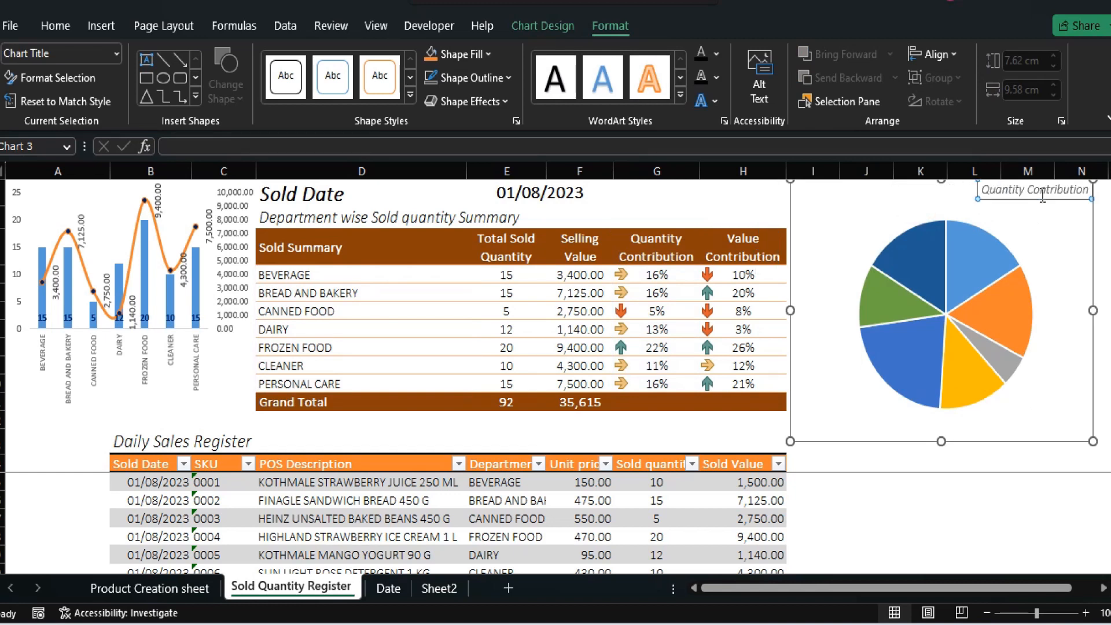
# Add data labels to the slices of the Quantity Contribution pie
pyautogui.click(973, 262)
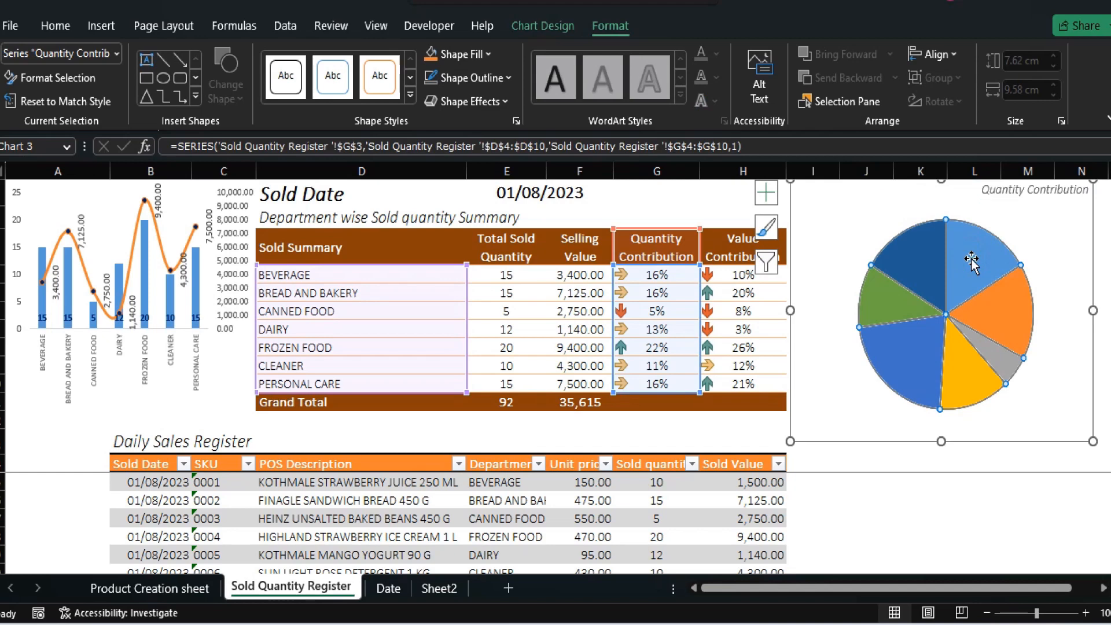
pyautogui.rightClick(972, 262)
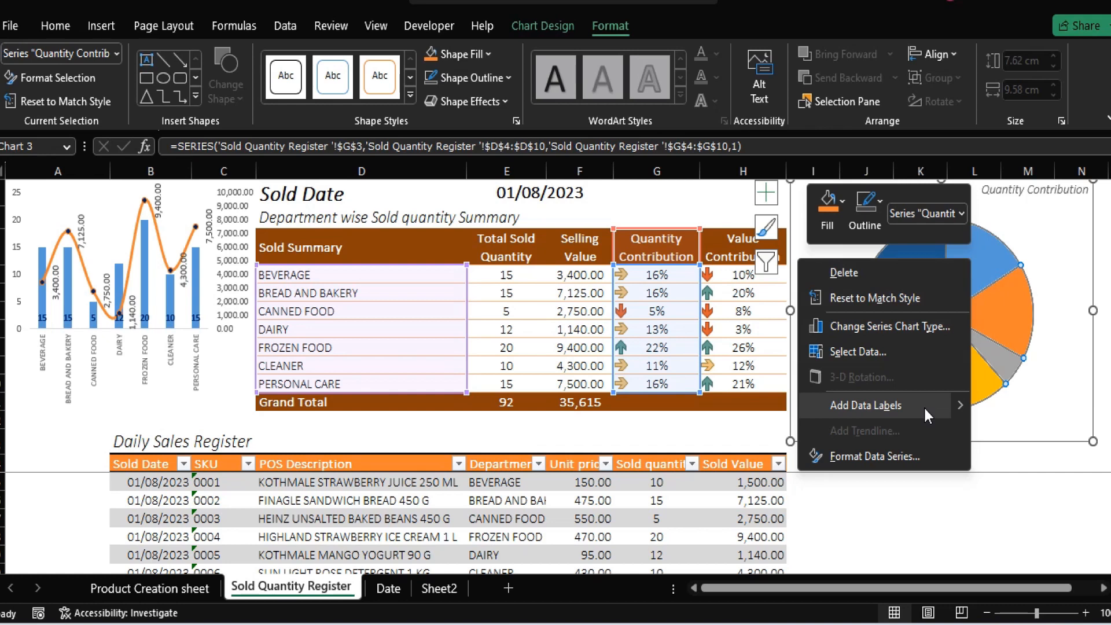
pyautogui.moveTo(966, 404)
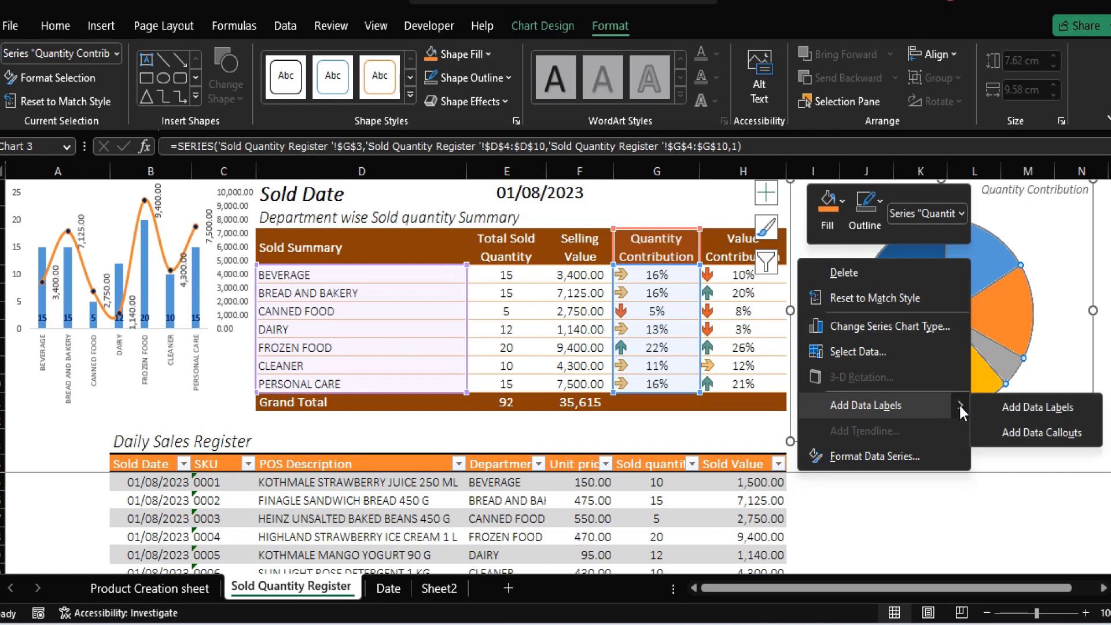
pyautogui.click(1006, 407)
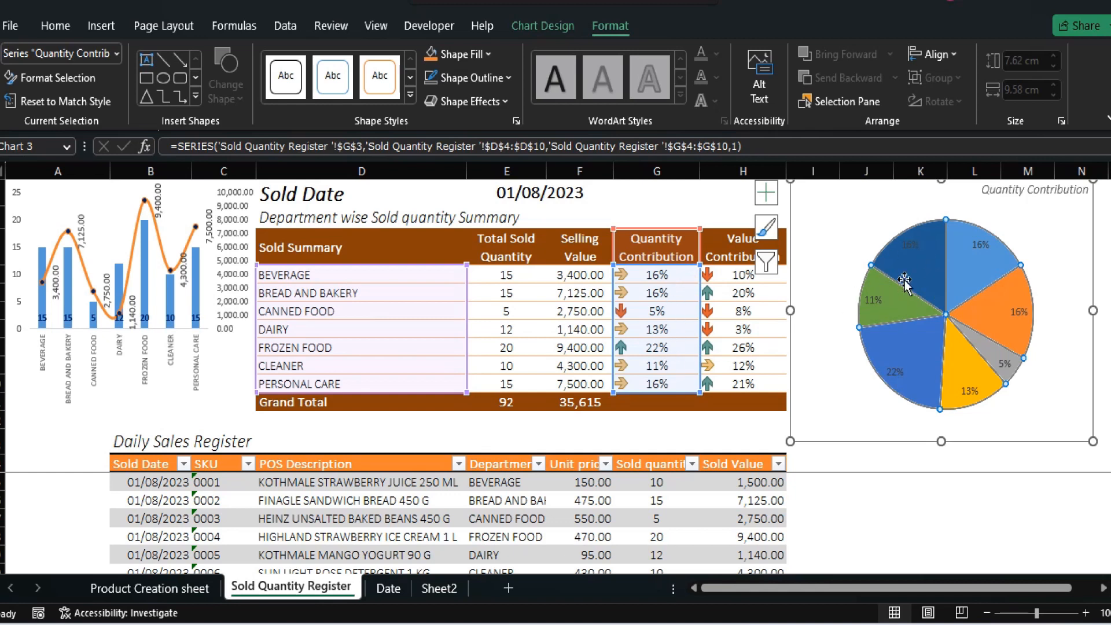
# Format the pie's data labels to show the category name with the value, using (New Line) as the separator
pyautogui.click(985, 246)
pyautogui.click(985, 246)
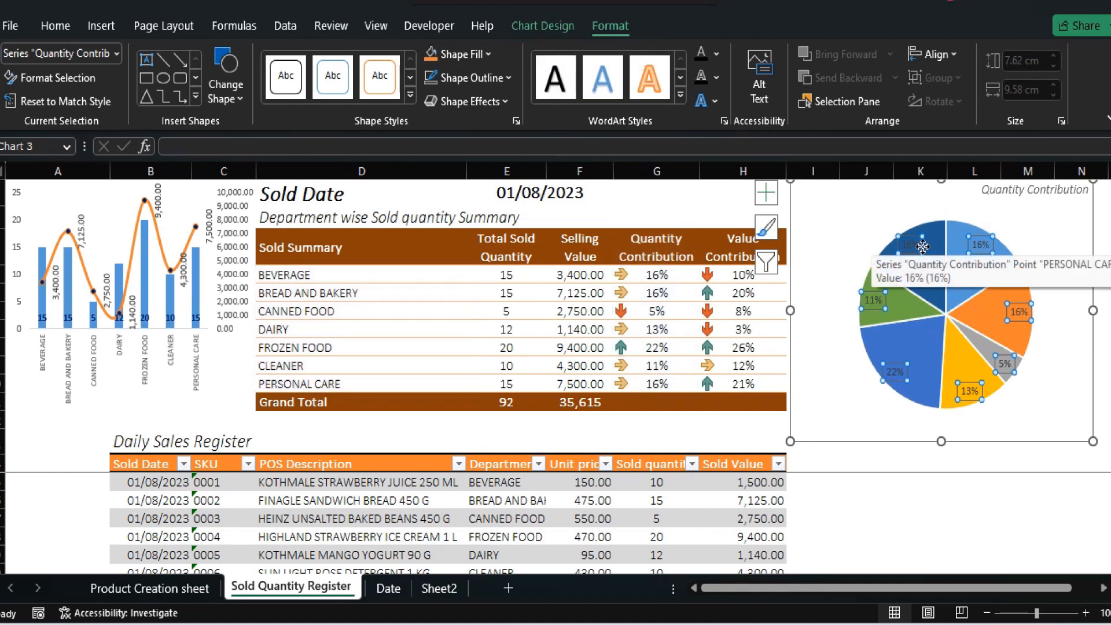
pyautogui.rightClick(985, 248)
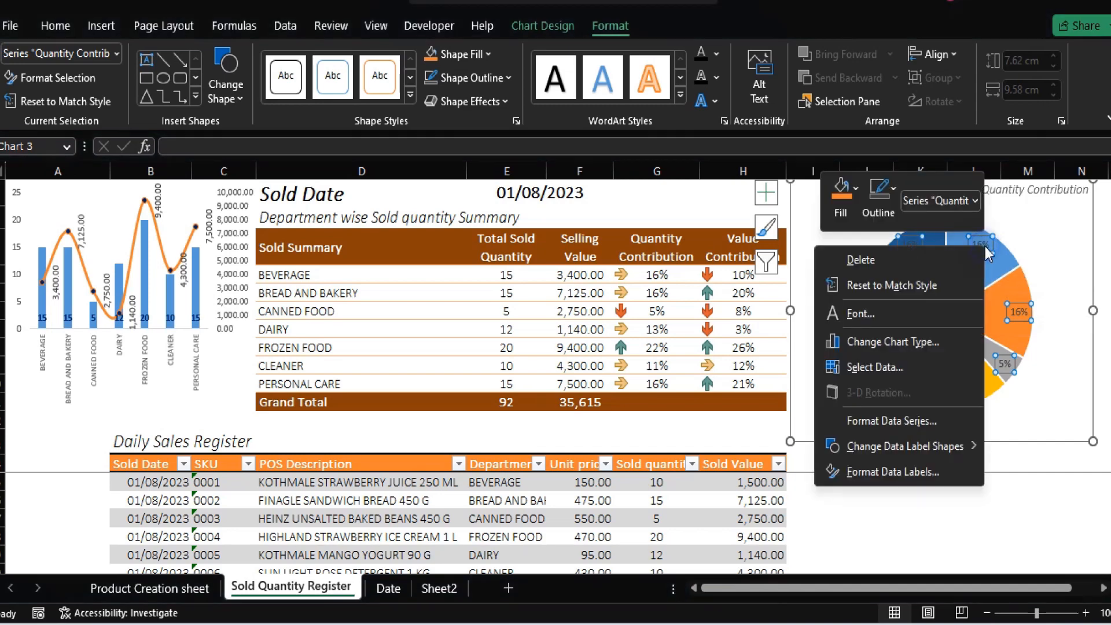
pyautogui.click(900, 475)
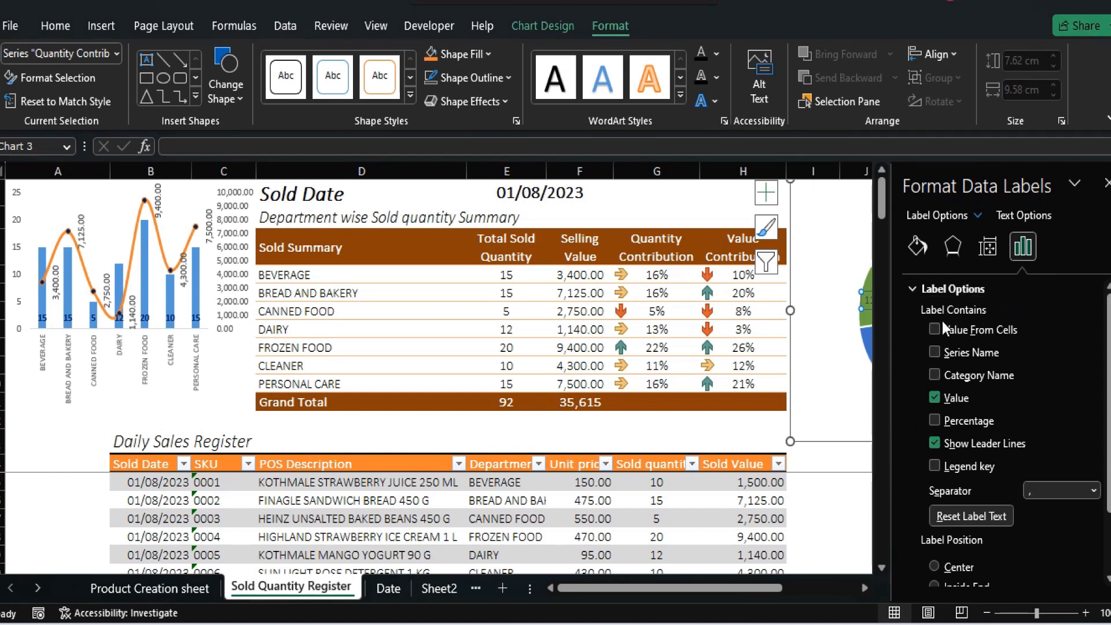
pyautogui.click(938, 377)
pyautogui.click(1093, 490)
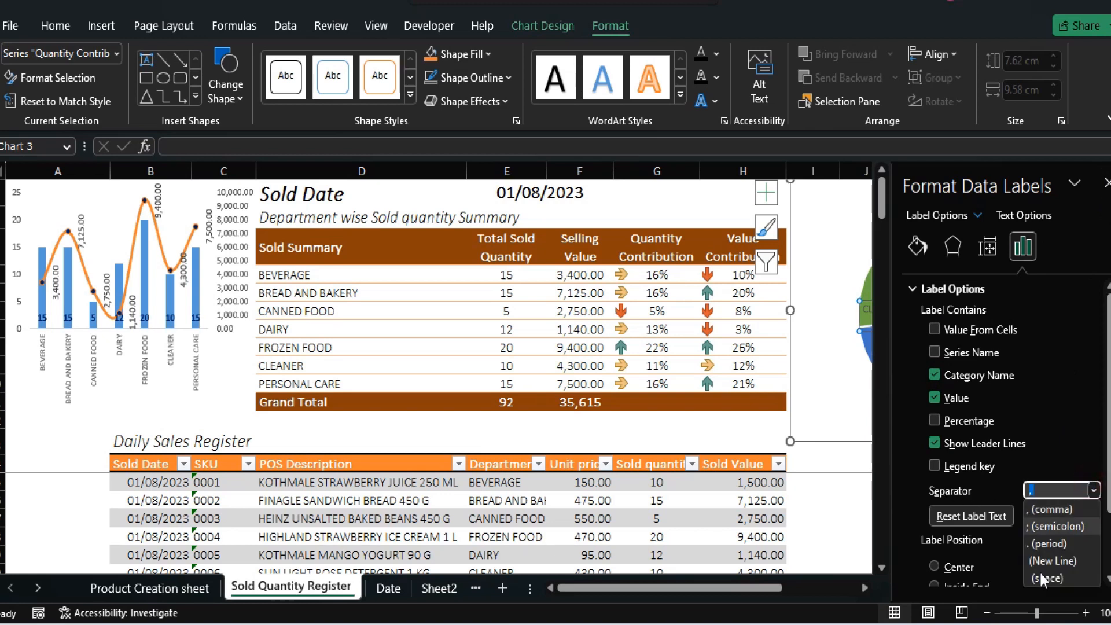
pyautogui.click(1053, 560)
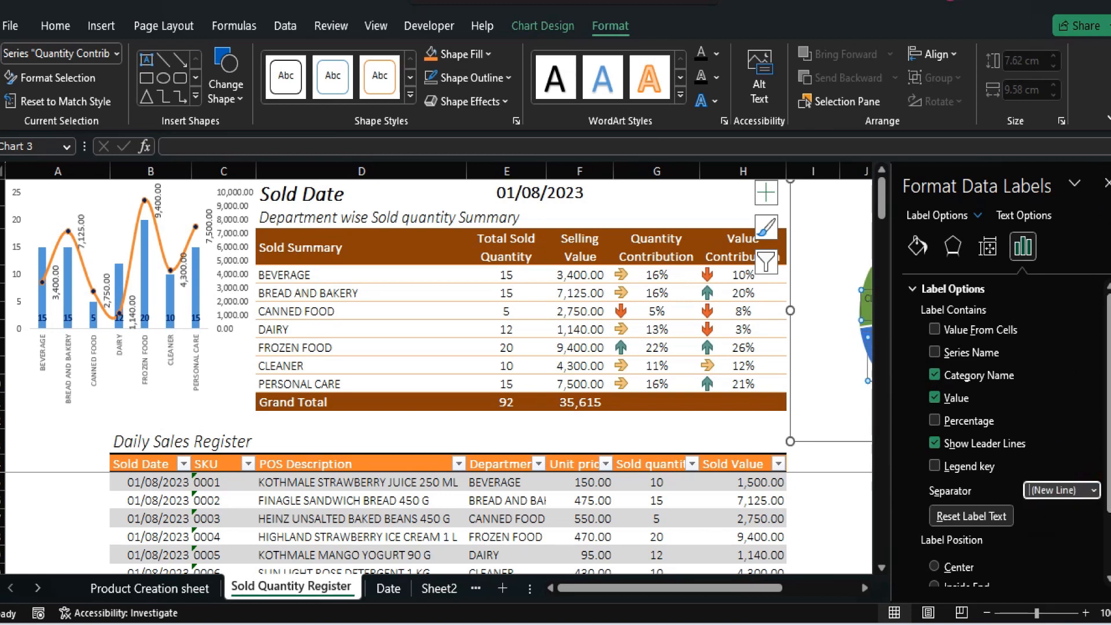
pyautogui.click(1108, 183)
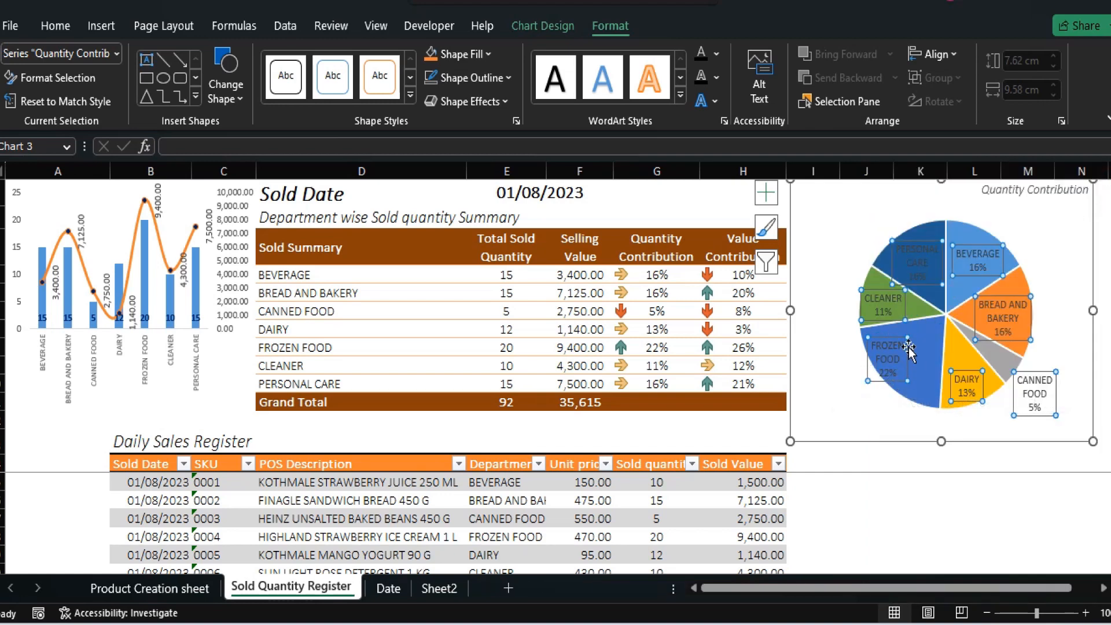
pyautogui.click(947, 463)
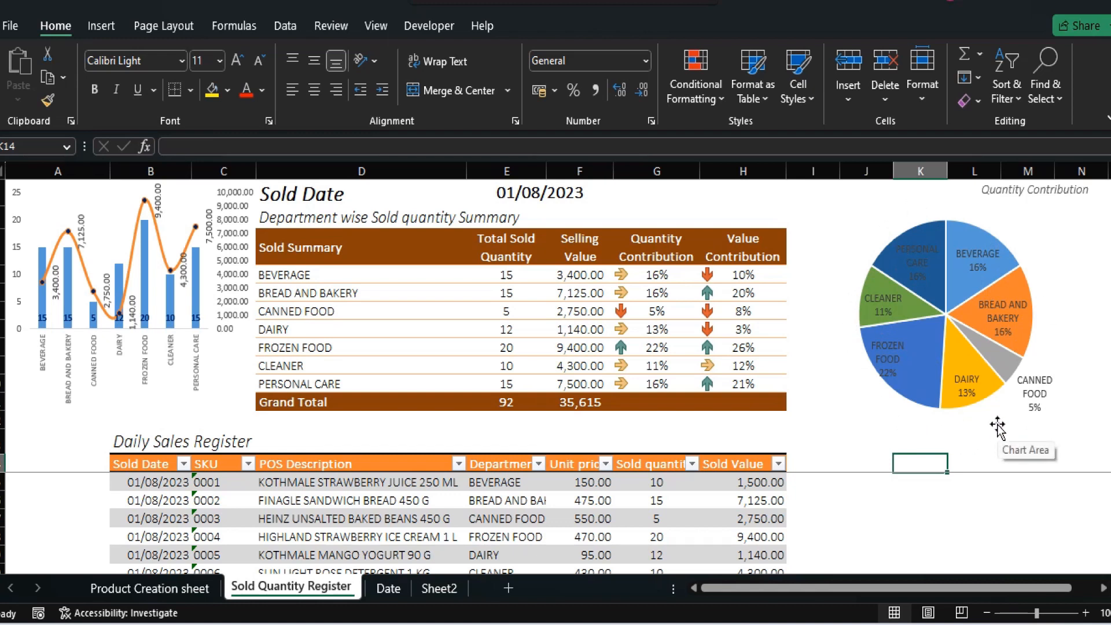
# Test the charts by changing the Sold Date to 02/08/2023 and then to 03/08/2023
pyautogui.click(530, 194)
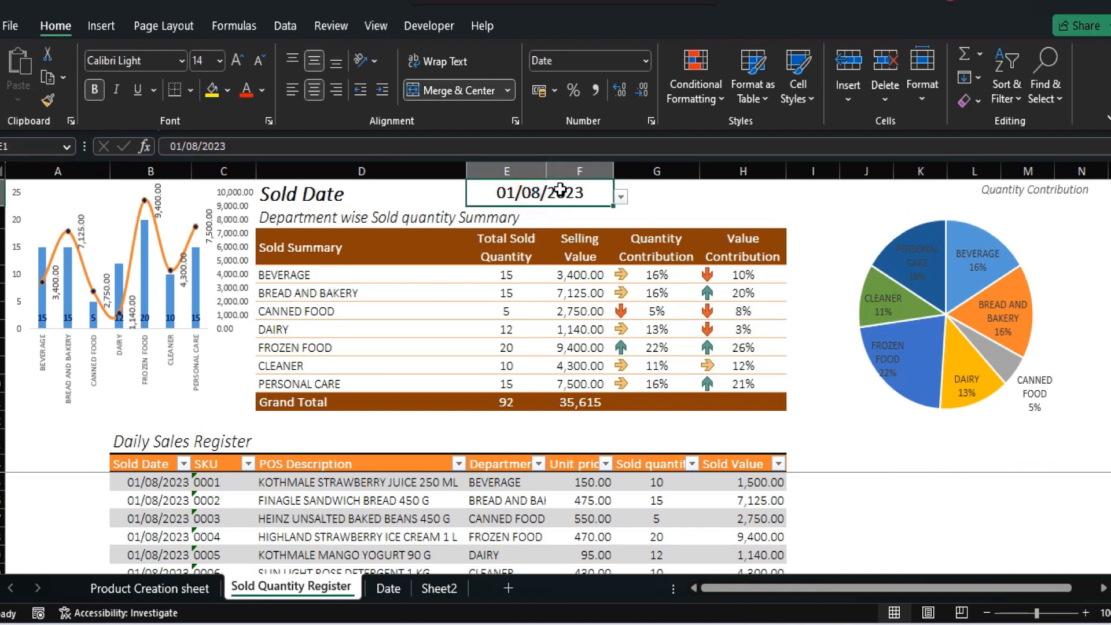
pyautogui.click(621, 197)
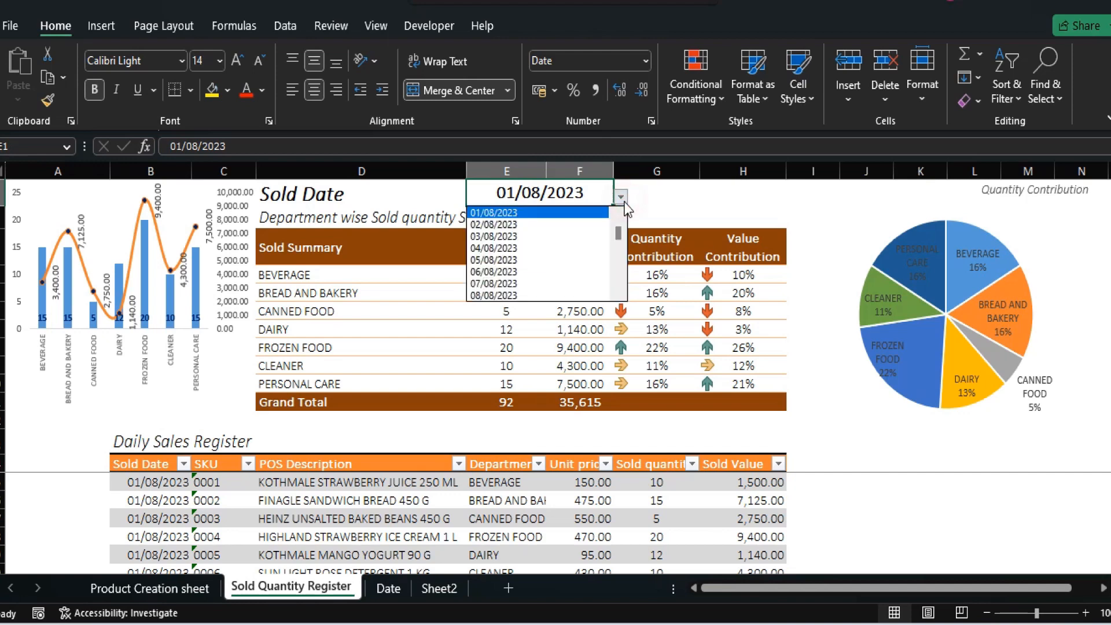
pyautogui.click(579, 225)
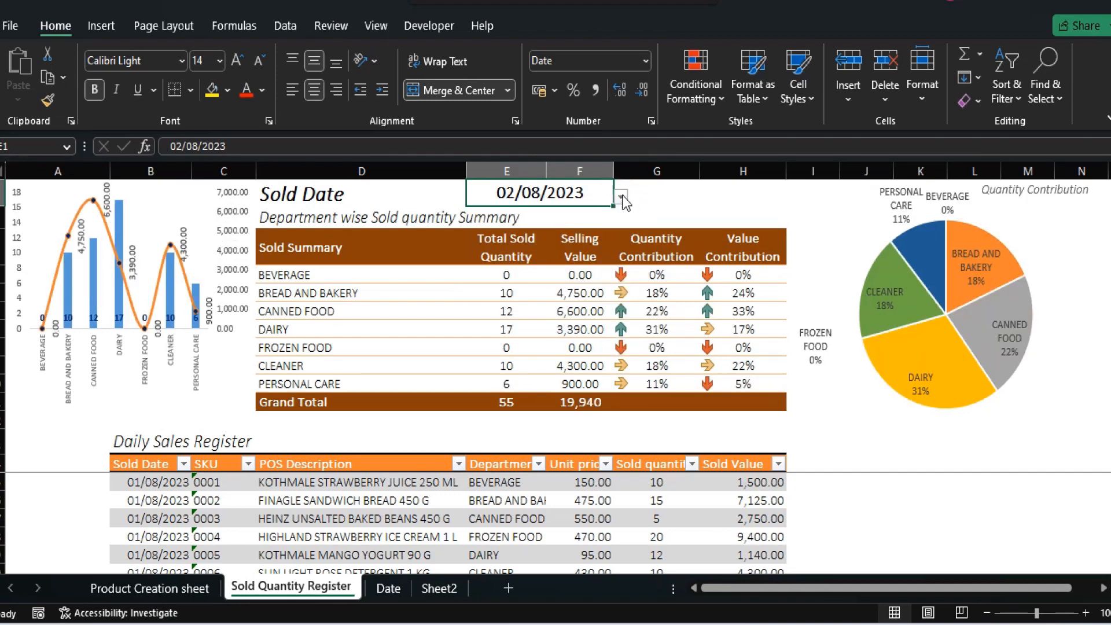
pyautogui.click(621, 197)
pyautogui.click(581, 230)
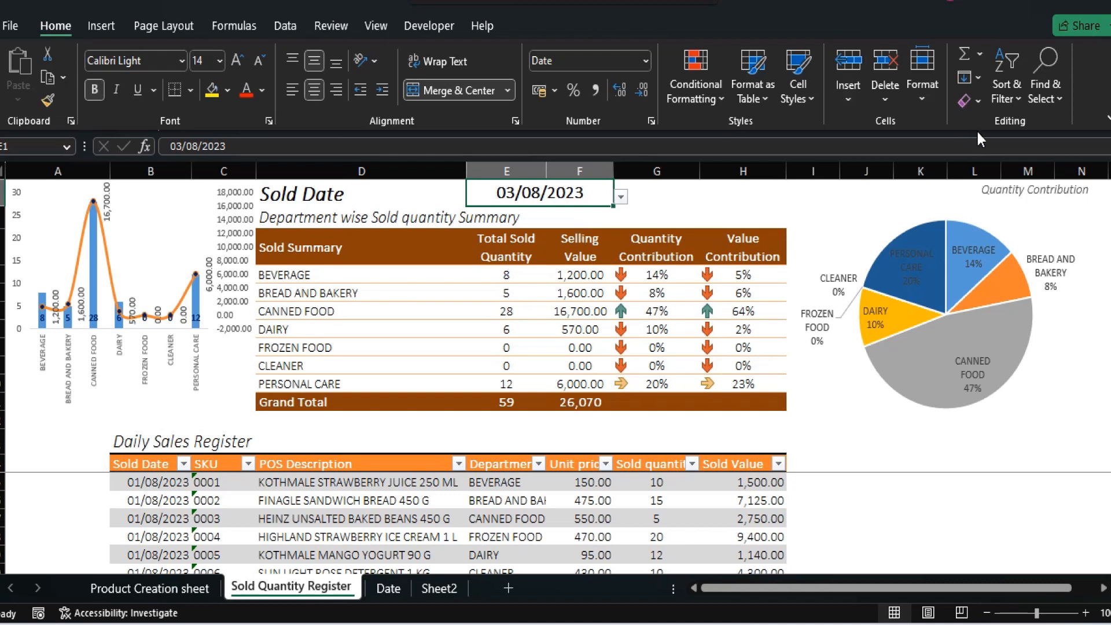
# Select the Quantity Contribution pie chart
pyautogui.click(906, 193)
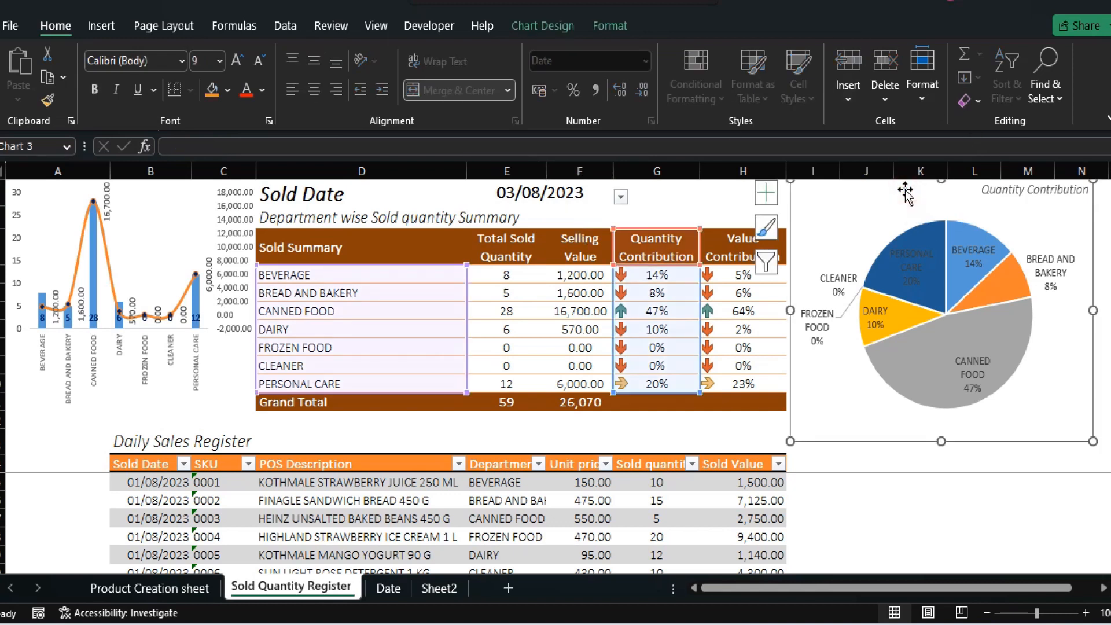